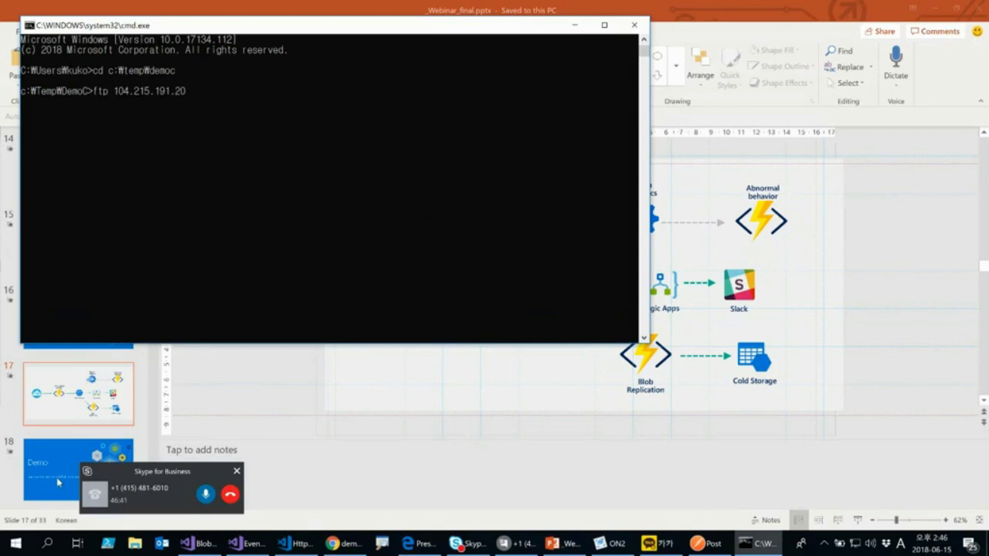
Step: Connect to the FTP server at 104.215.191.202 and log in with the username and password
{"action": "key", "text": "Return"}
{"action": "type", "text": "sam"}
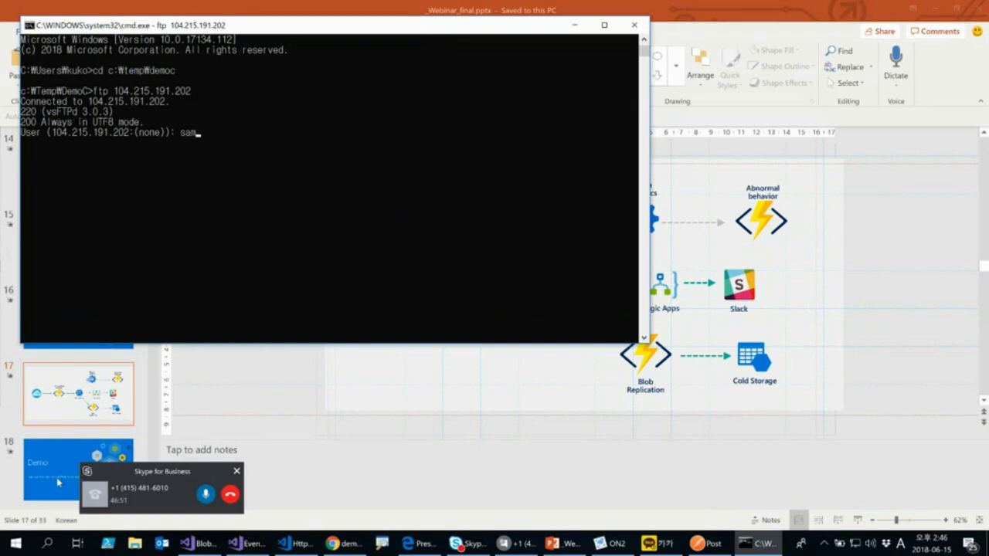
{"action": "type", "text": "my"}
{"action": "key", "text": "Return"}
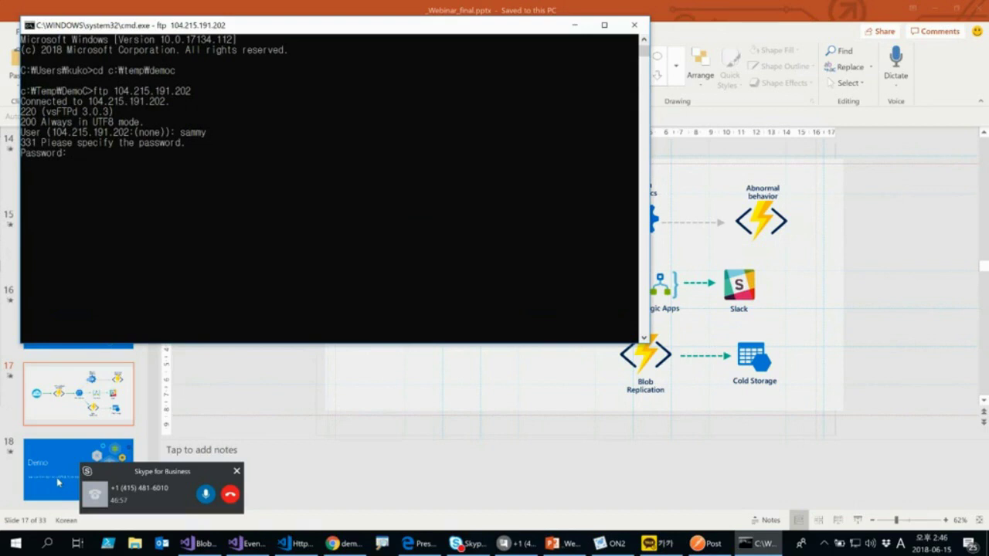
{"action": "key", "text": "Return"}
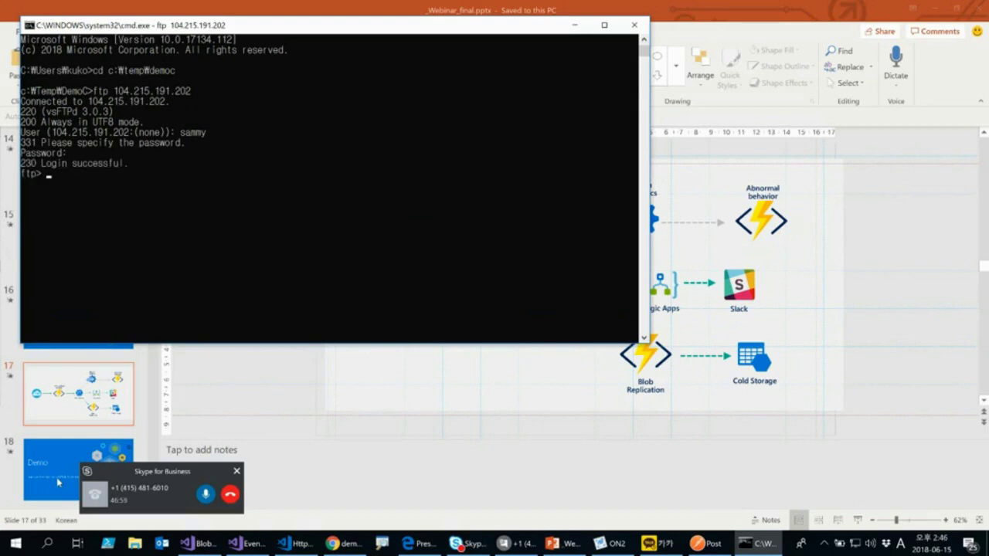
Step: List the local demo PDFs with !dir and change into the server's files directory
{"action": "type", "text": "!dir4"}
{"action": "key", "text": "Return"}
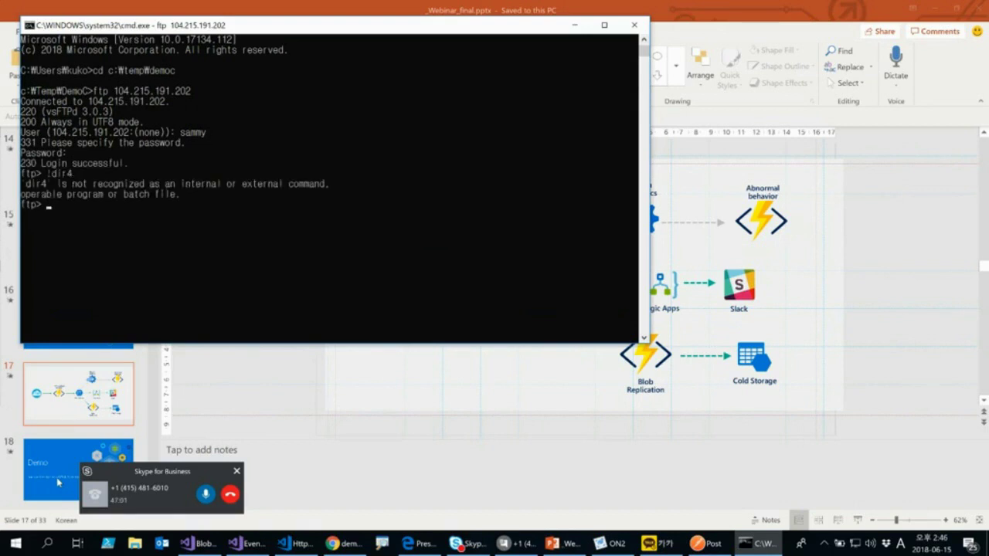
{"action": "type", "text": "!dir"}
{"action": "key", "text": "Return"}
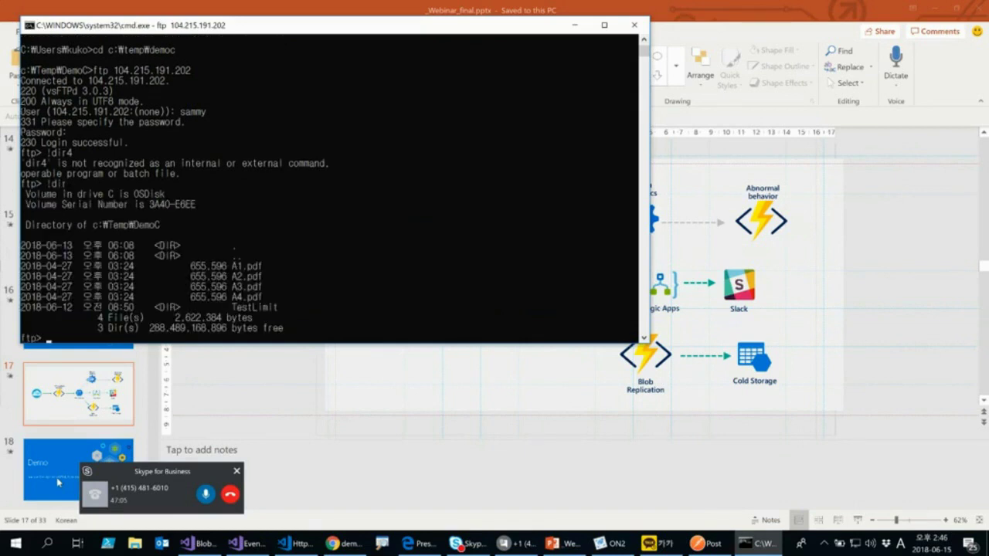
{"action": "type", "text": "cd files"}
{"action": "key", "text": "Return"}
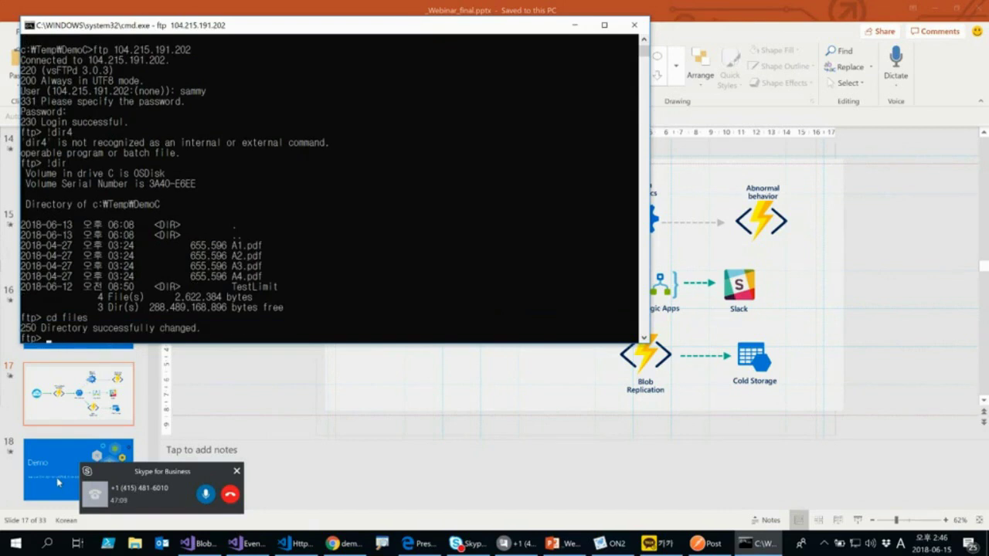
Step: Delete the old A4.pdf from the FTP server and confirm it's gone with ls -al
{"action": "type", "text": "ls -al"}
{"action": "key", "text": "Return"}
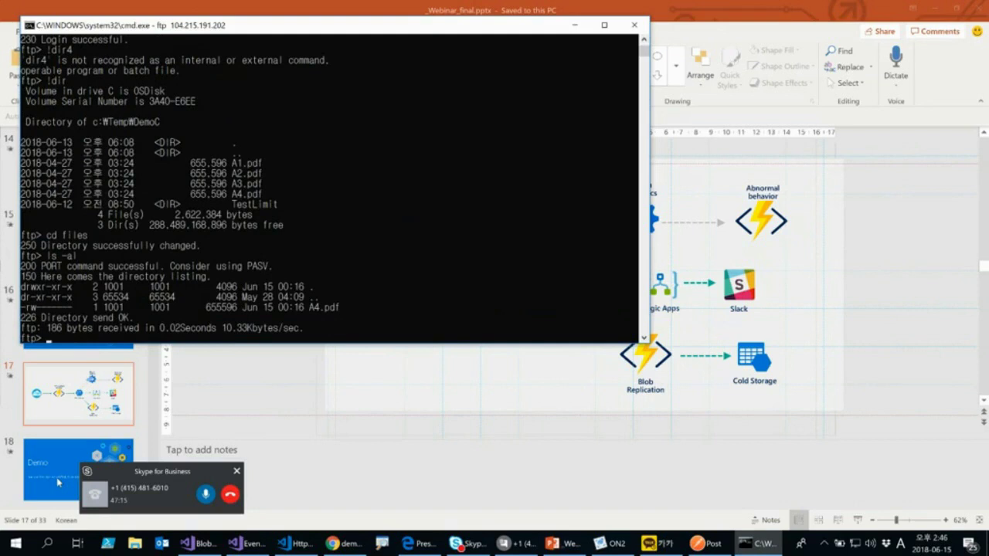
{"action": "type", "text": "del A4.pdf"}
{"action": "key", "text": "Return"}
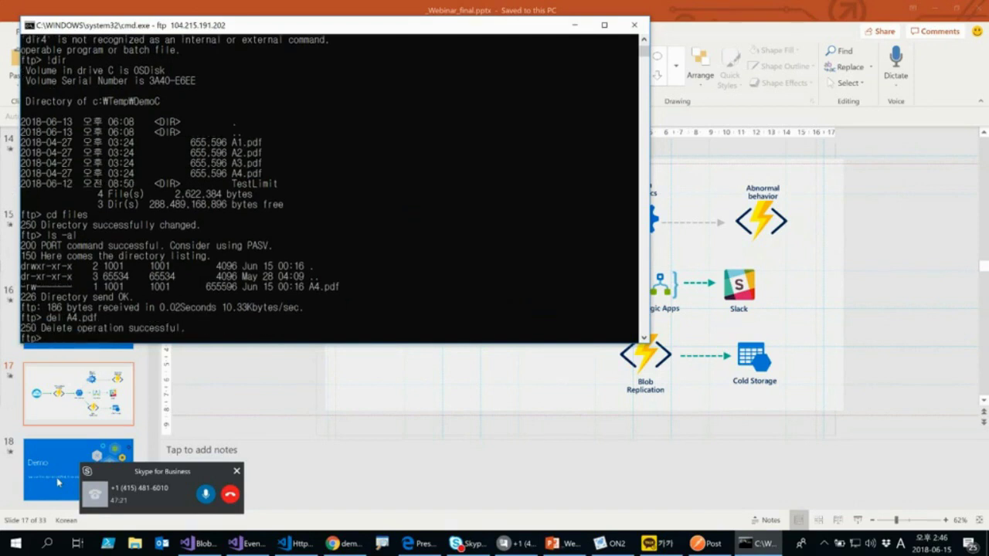
{"action": "type", "text": "ls -al"}
{"action": "key", "text": "Return"}
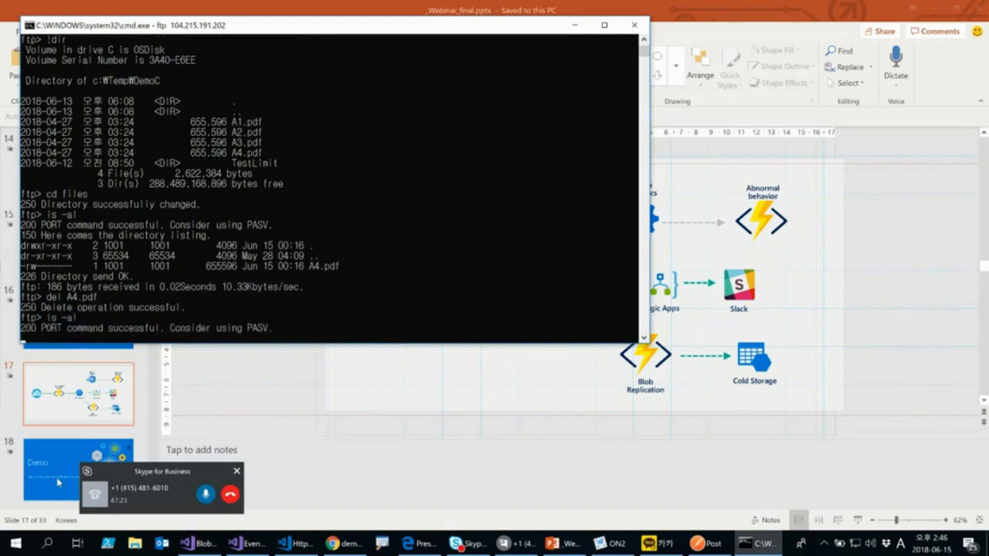
Step: Upload A1.pdf through A4.pdf with mput A*.pdf, confirming each file with y
{"action": "type", "text": "mput"}
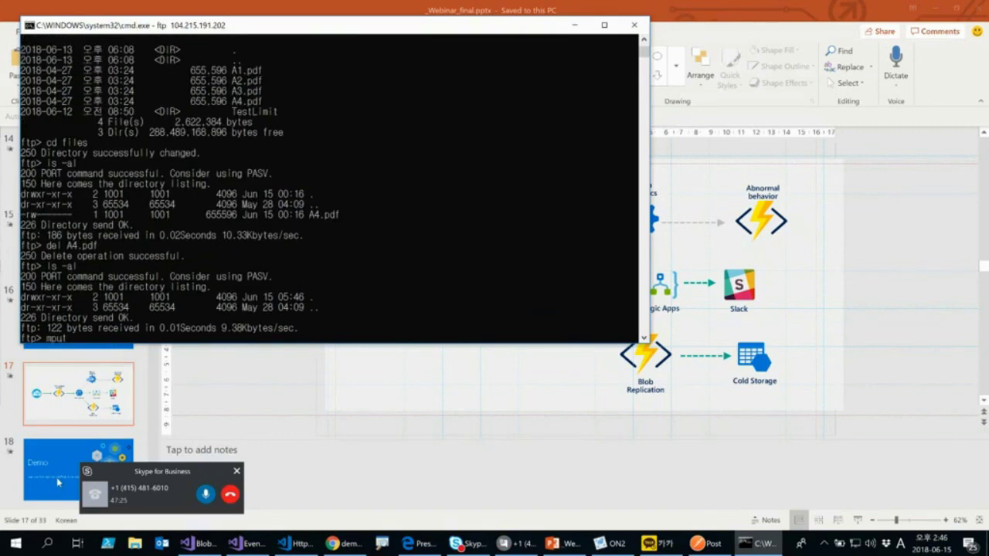
{"action": "type", "text": " A*.pdf"}
{"action": "key", "text": "Return"}
{"action": "type", "text": "y"}
{"action": "key", "text": "Return"}
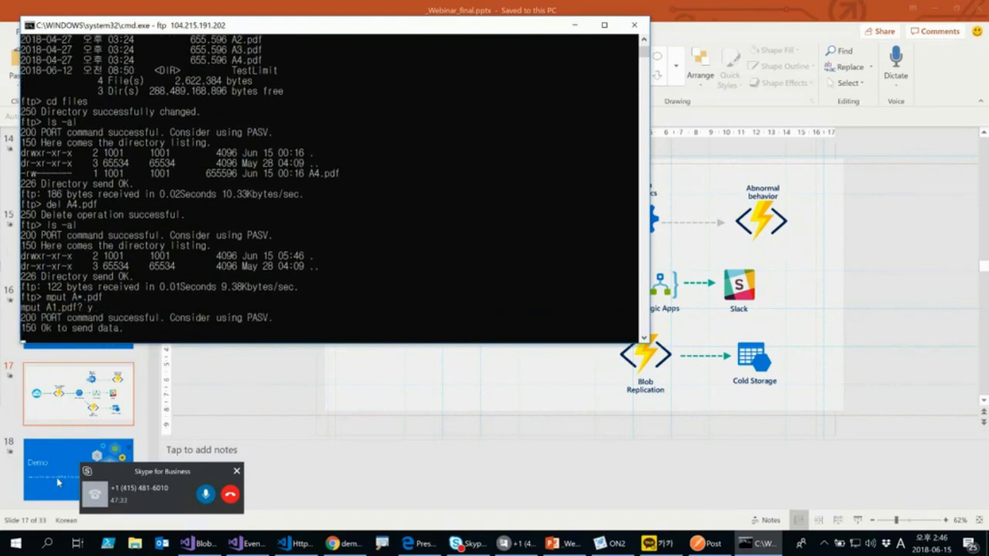
{"action": "type", "text": "y"}
{"action": "key", "text": "Return"}
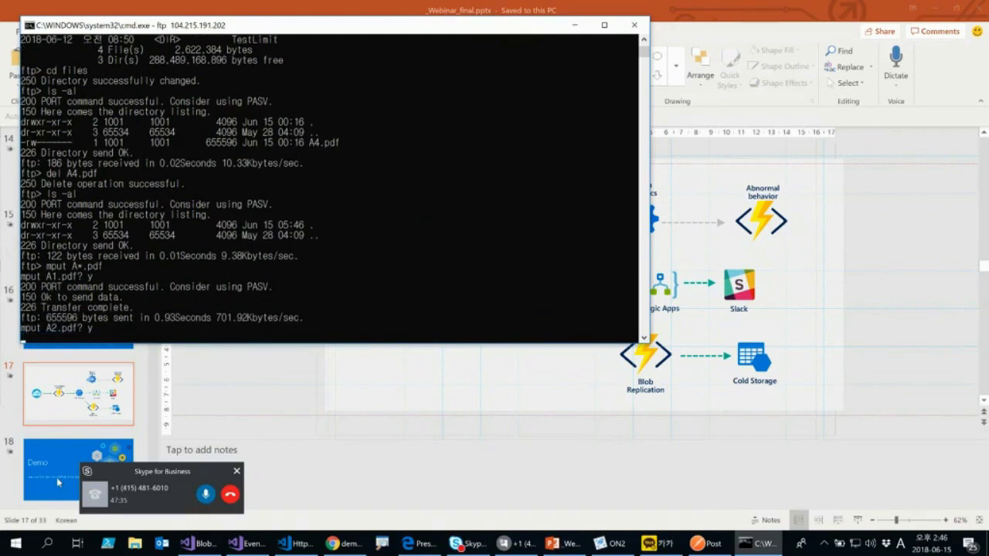
{"action": "type", "text": "y"}
{"action": "key", "text": "Return"}
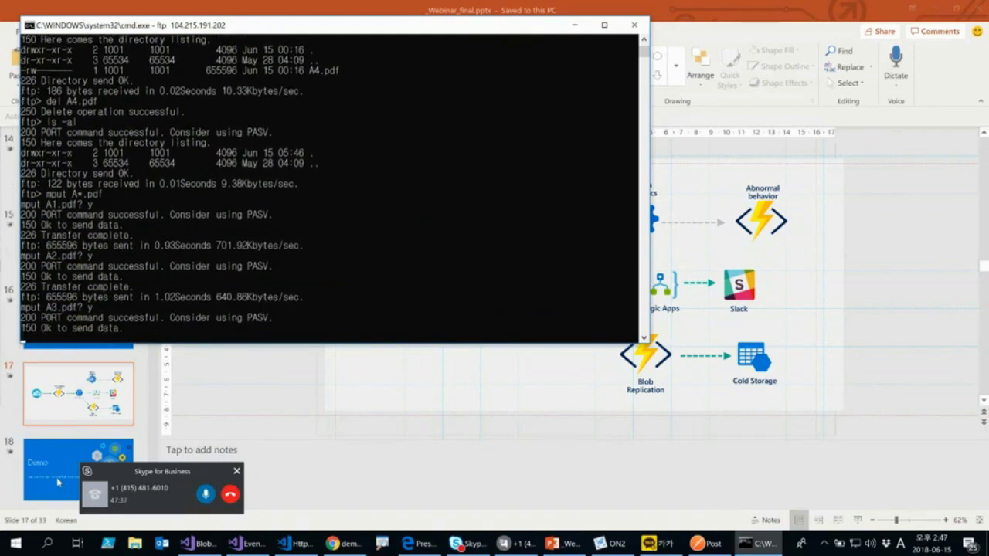
{"action": "type", "text": "y"}
{"action": "key", "text": "Return"}
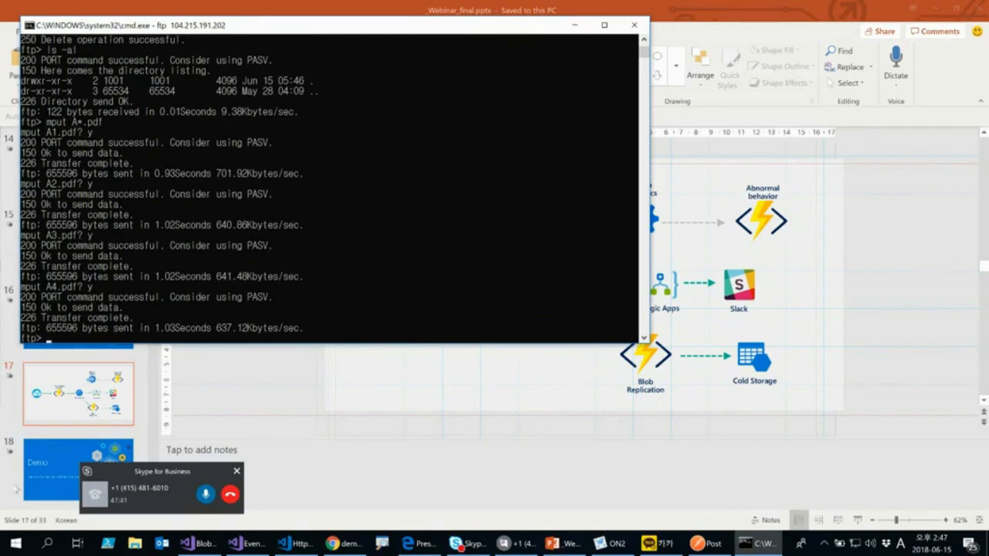
Step: Show the FTP-to-Slack architecture slide, then switch to the Azure portal in Chrome
{"action": "left_click", "coordinate": [540, 447]}
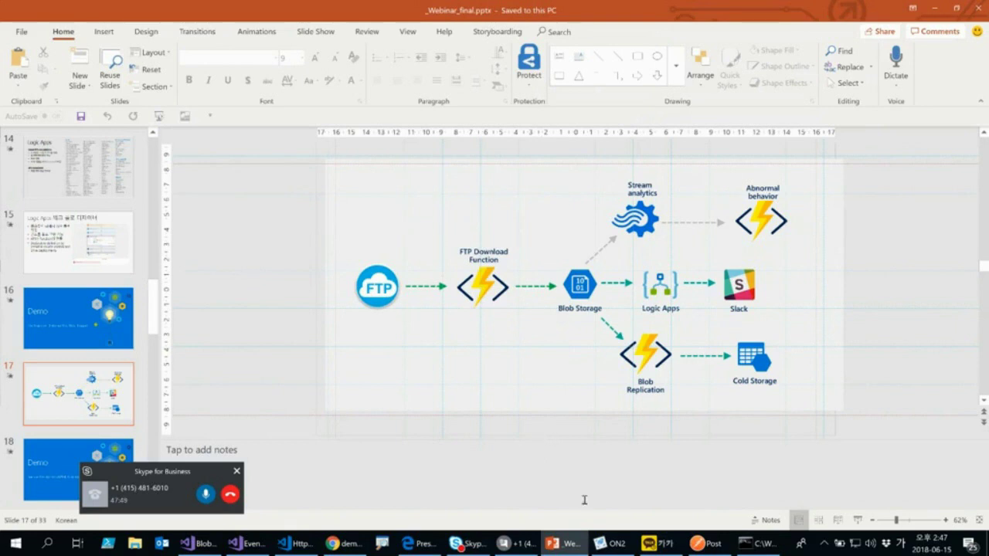
{"action": "left_click", "coordinate": [352, 550]}
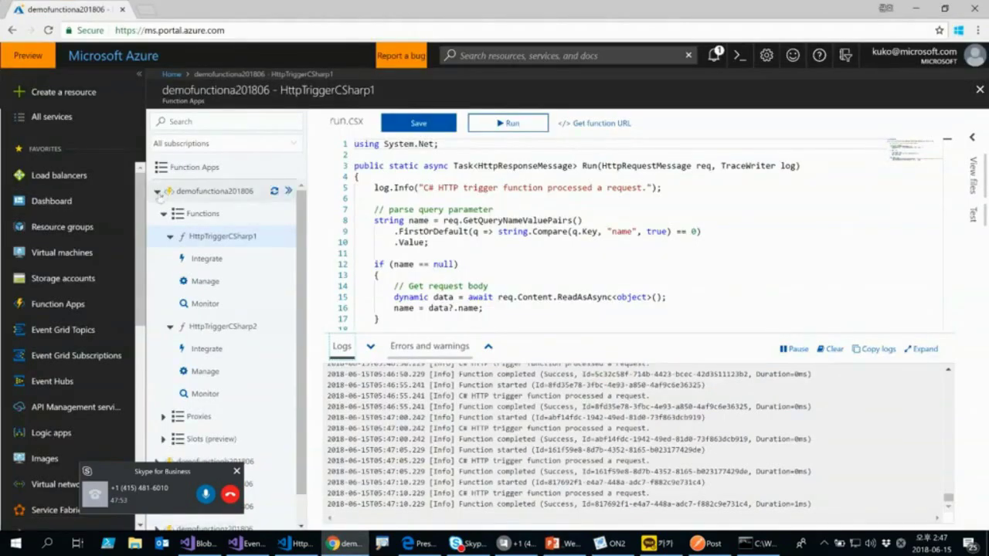
Step: Collapse demofunctiona201806 and open BlobTriggerCSharp1's run.csx under demofunctionc201806
{"action": "left_click", "coordinate": [157, 192]}
{"action": "left_click", "coordinate": [157, 237]}
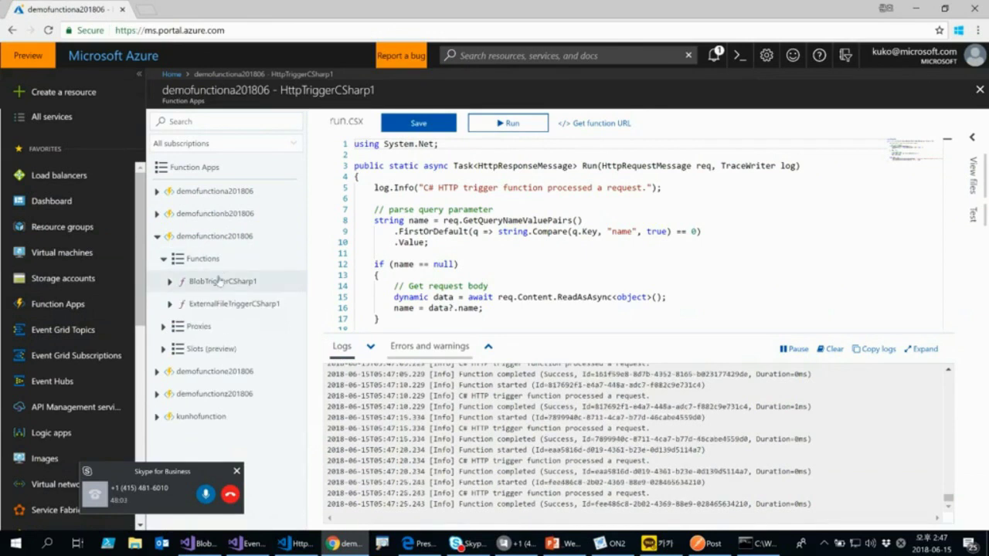
{"action": "left_click", "coordinate": [220, 281]}
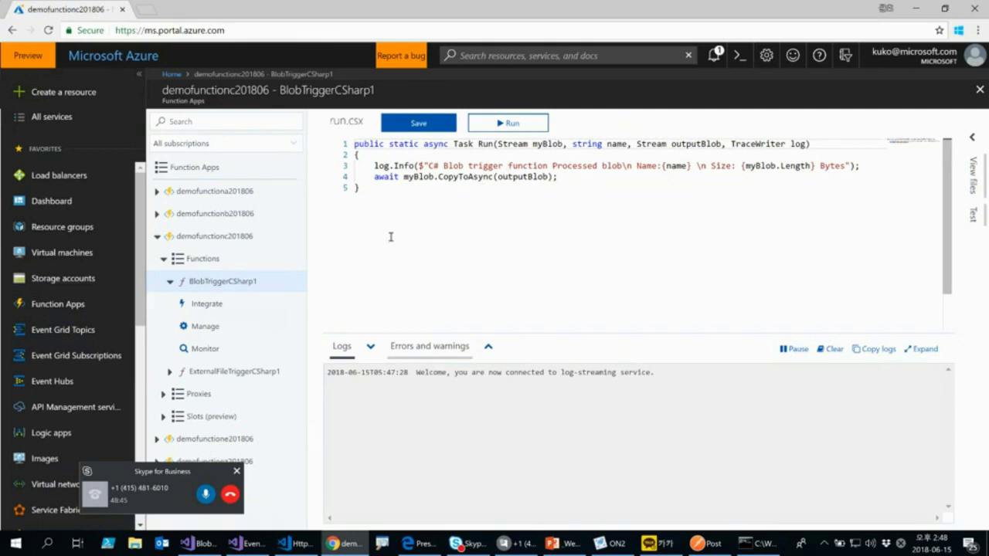
{"action": "left_click", "coordinate": [230, 305]}
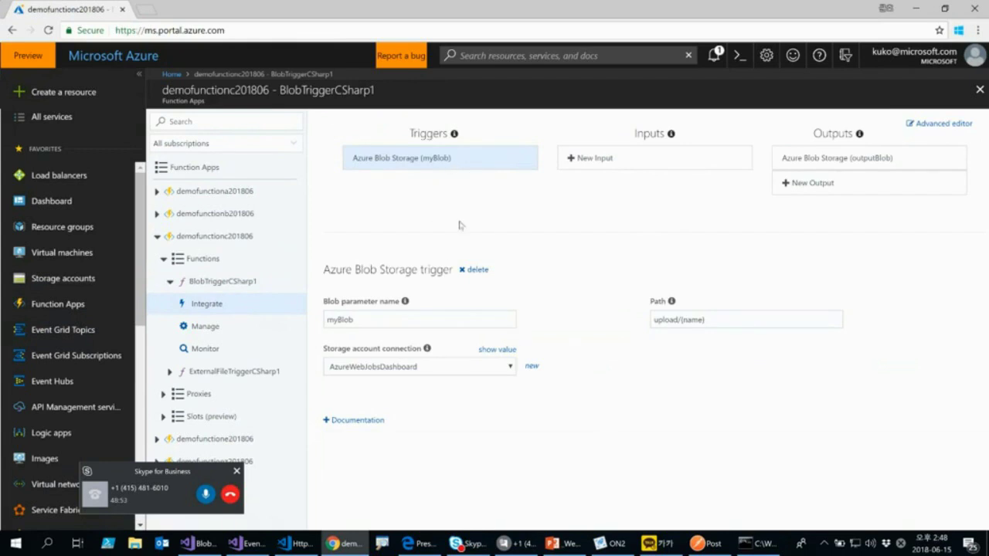
{"action": "left_click", "coordinate": [500, 351]}
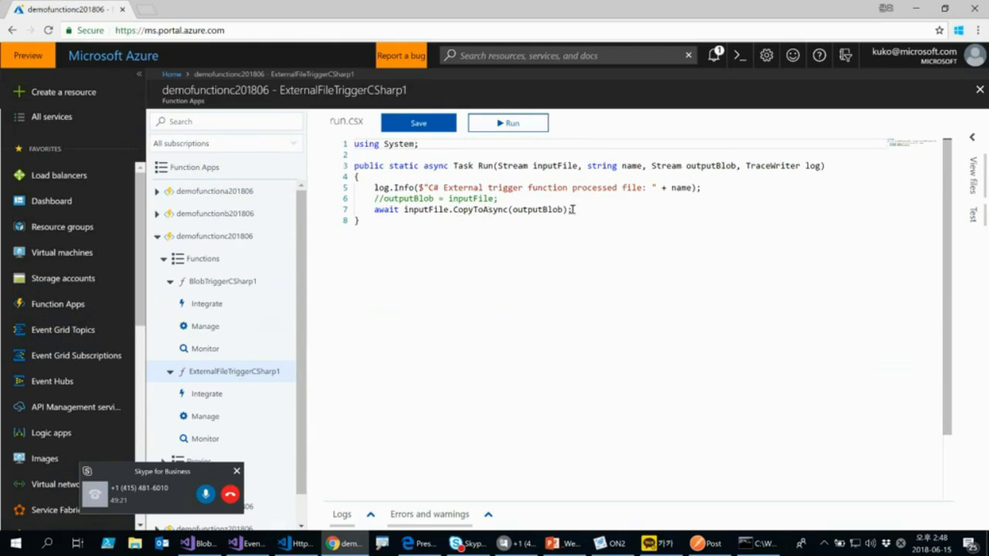
Step: Show ExternalFileTriggerCSharp1's Integrate settings and briefly reveal the ftp_FTP connection value
{"action": "left_click", "coordinate": [206, 394]}
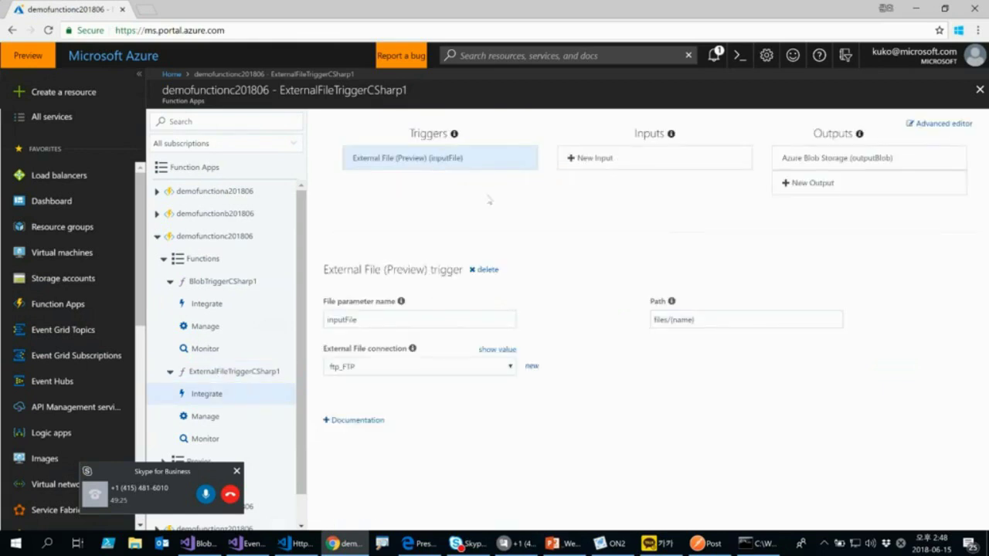
{"action": "left_click", "coordinate": [491, 352]}
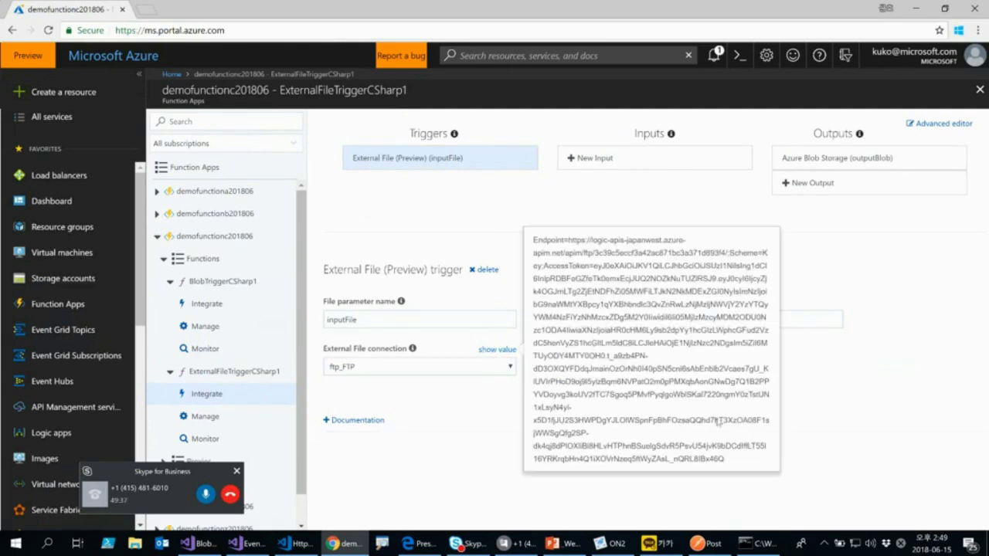
{"action": "left_click", "coordinate": [474, 339]}
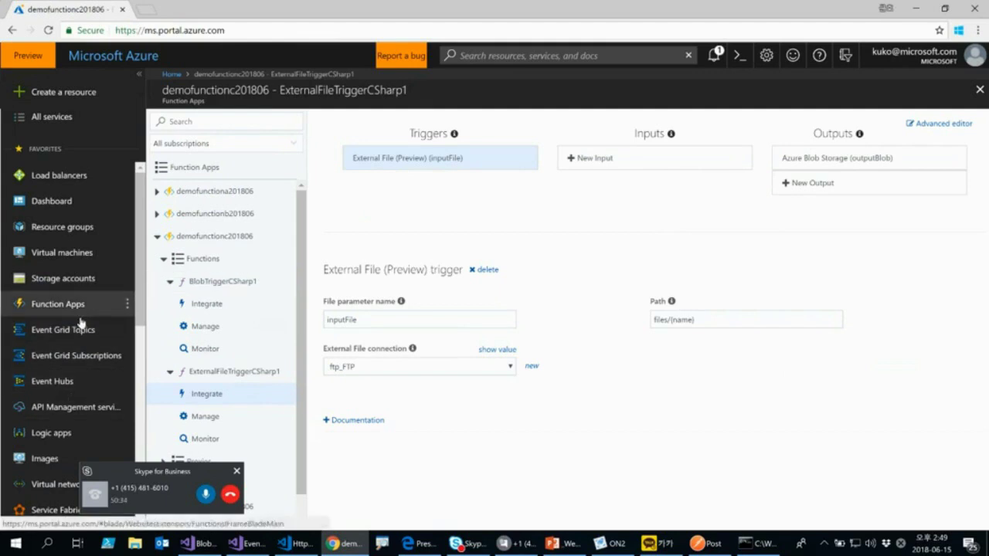
Step: Discard the function edits and open the FTPNotificationtoSlack logic app in Logic App Designer
{"action": "left_click", "coordinate": [67, 437]}
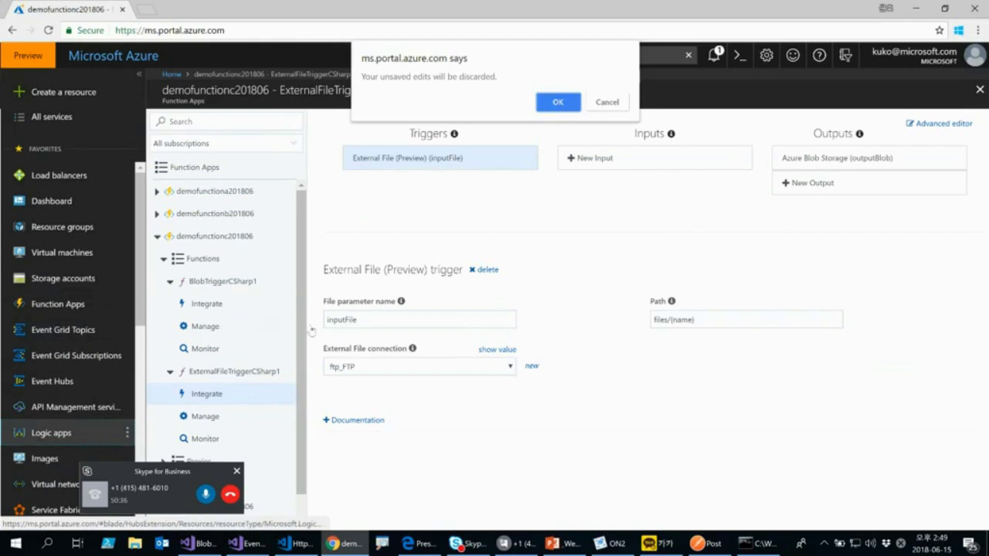
{"action": "left_click", "coordinate": [559, 102]}
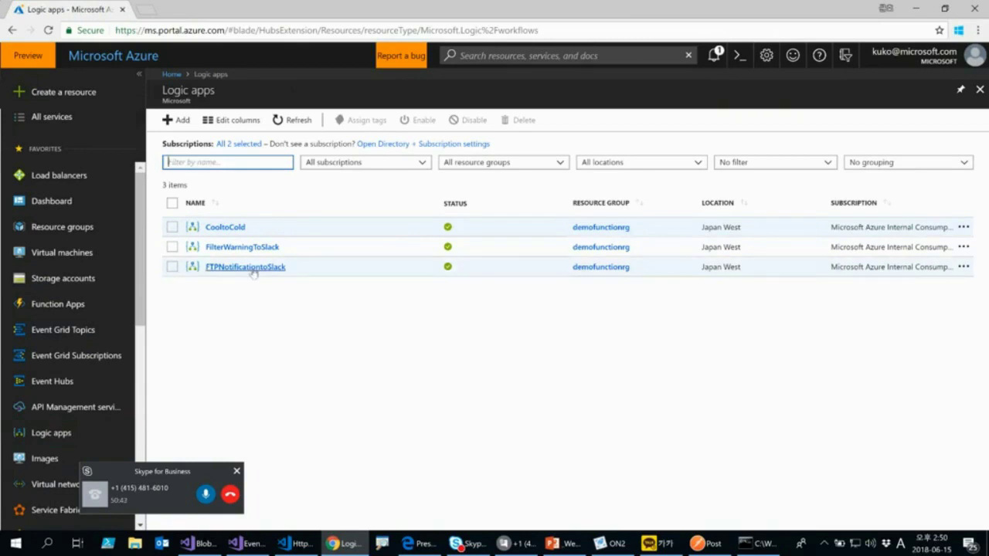
{"action": "left_click", "coordinate": [252, 267]}
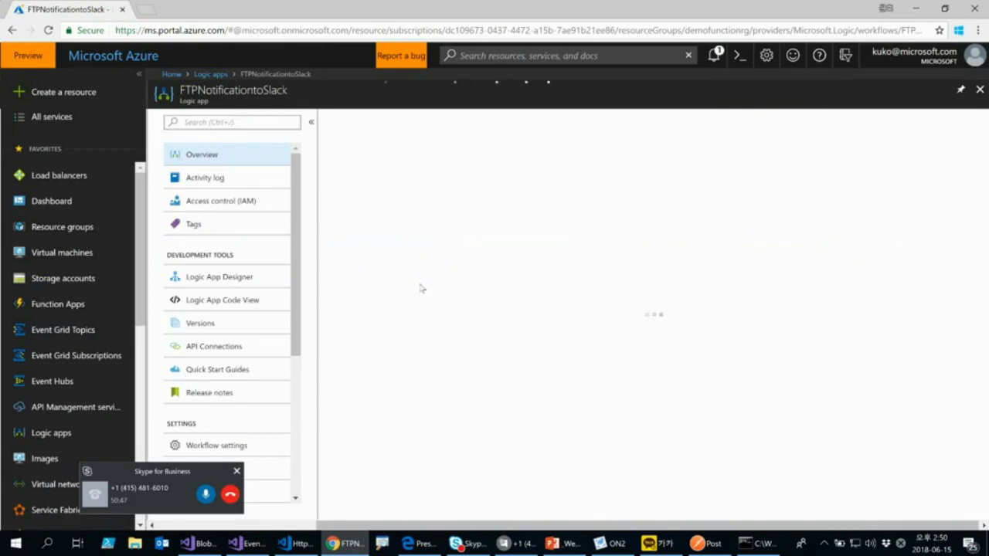
{"action": "left_click", "coordinate": [214, 280]}
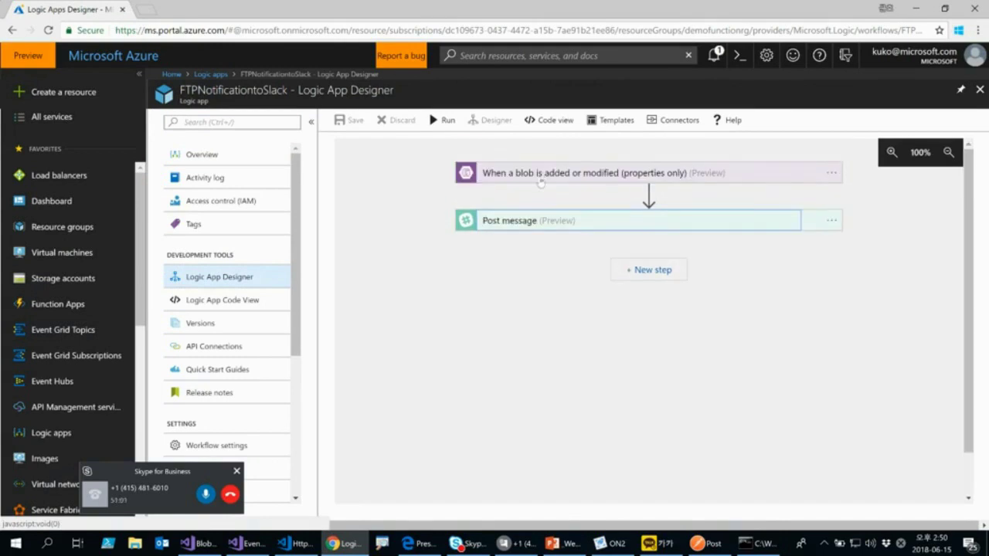
Step: Expand the blob trigger and Post message cards, showing /upload and systemalerts, then open a new tab
{"action": "left_click", "coordinate": [540, 181]}
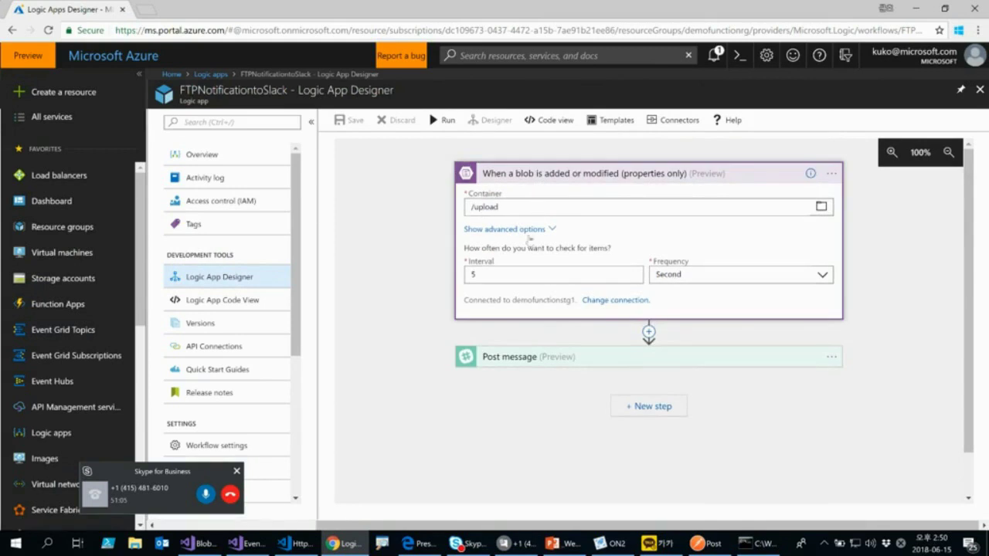
{"action": "left_click", "coordinate": [579, 357]}
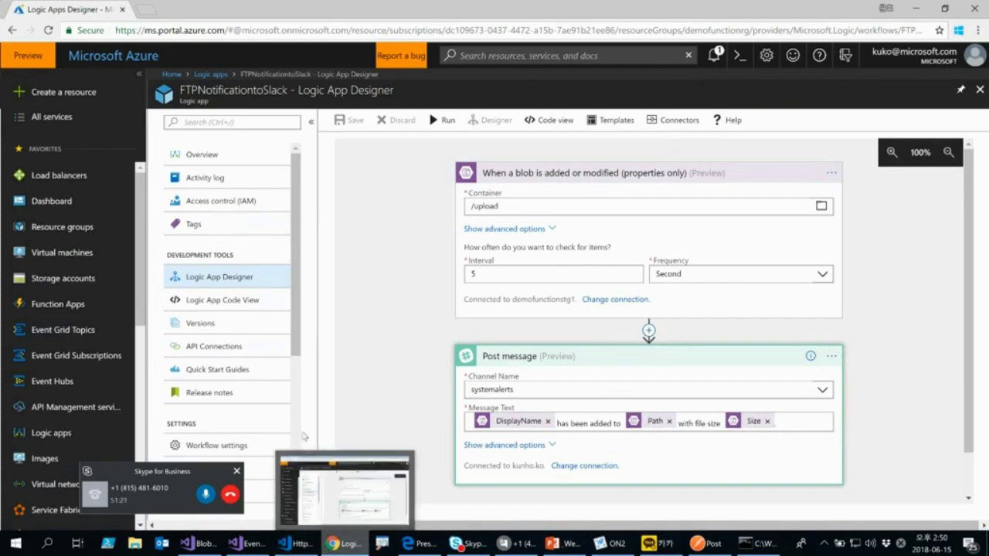
{"action": "left_click", "coordinate": [145, 9]}
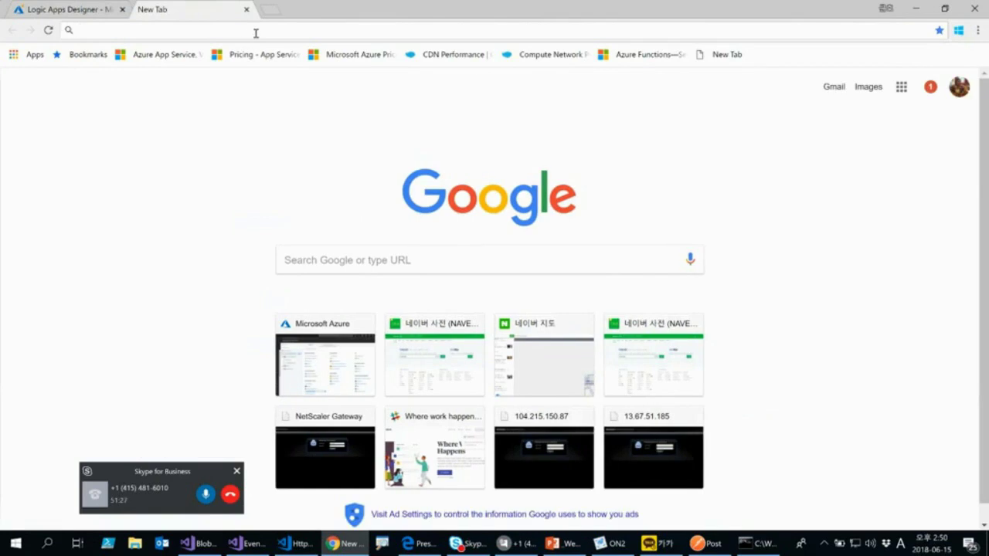
{"action": "type", "text": "www.slack"}
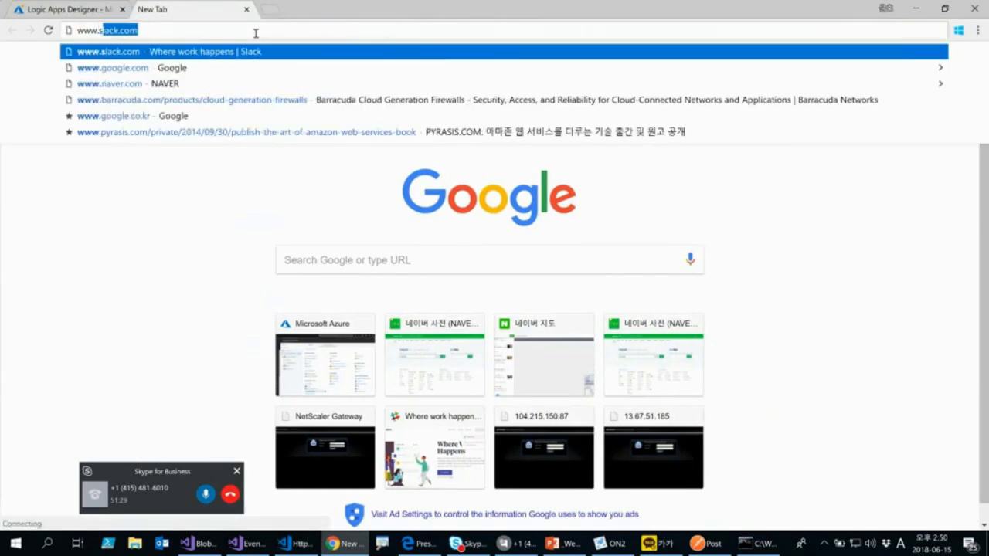
{"action": "type", "text": ".com"}
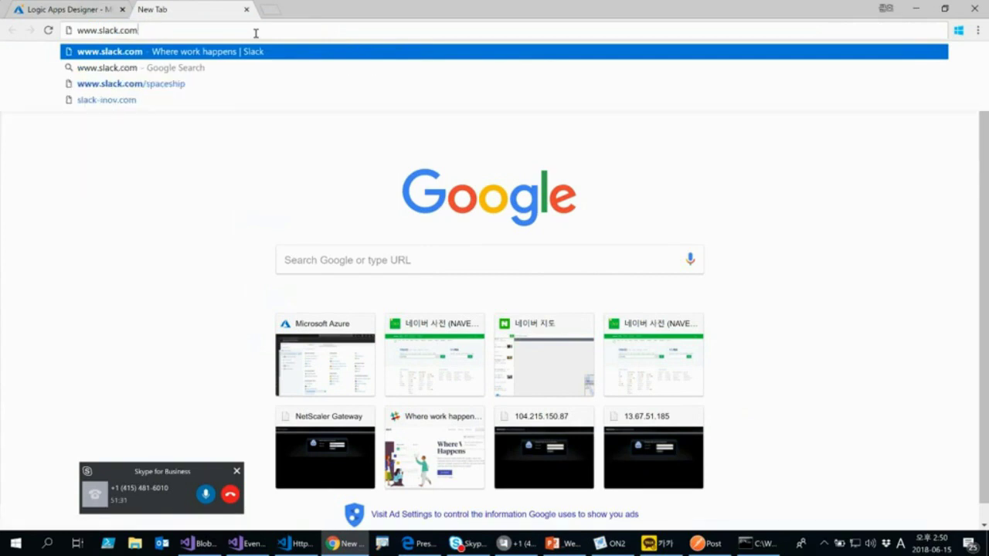
{"action": "key", "text": "Return"}
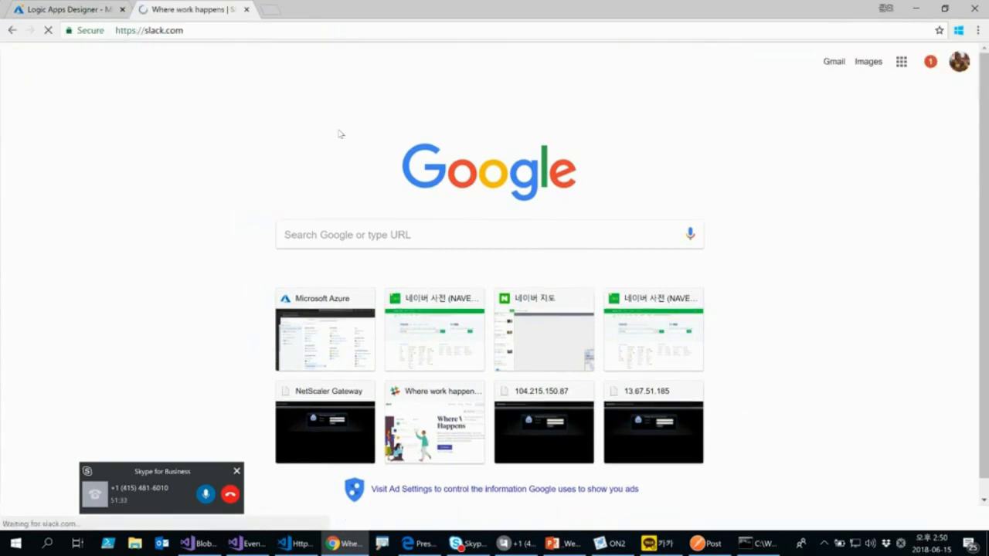
{"action": "left_click", "coordinate": [785, 74]}
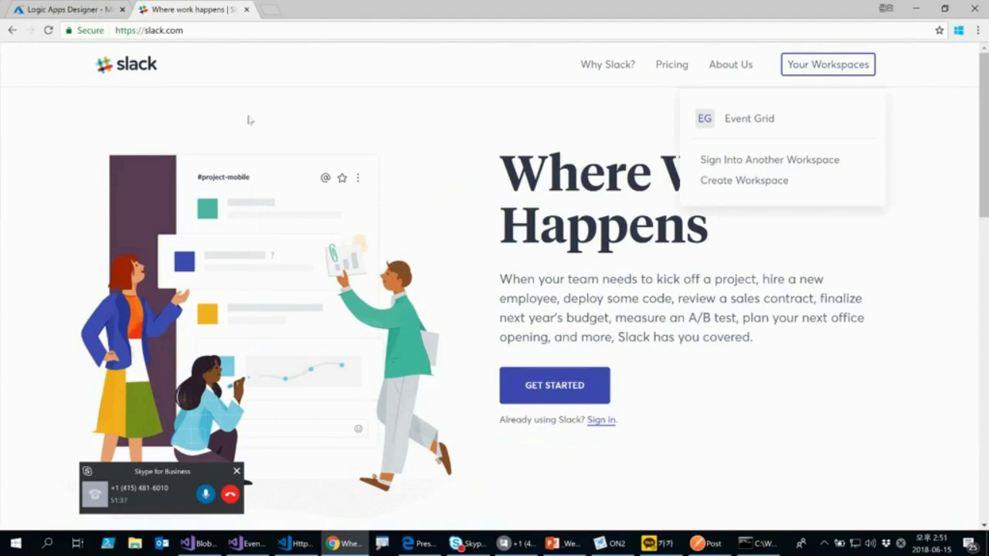
{"action": "left_click", "coordinate": [729, 119]}
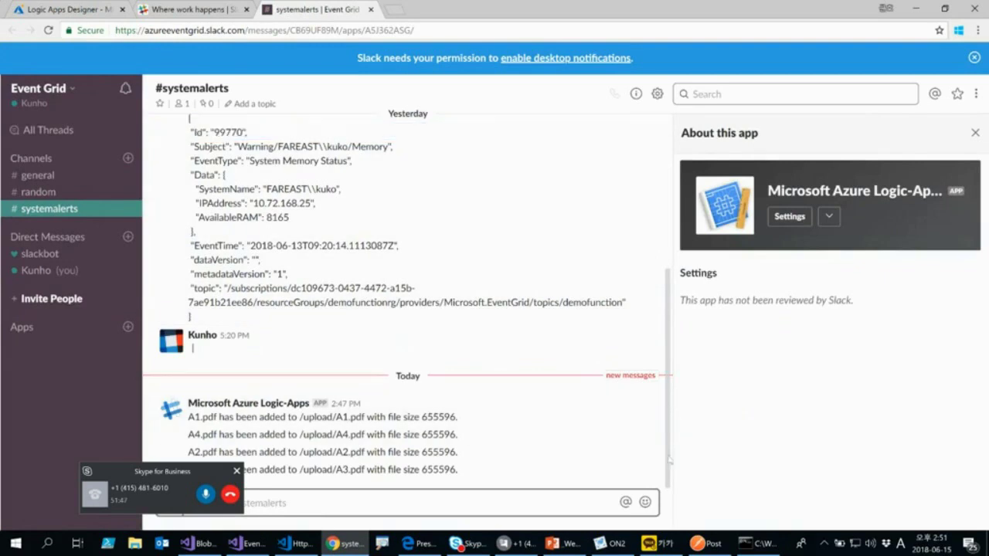
{"action": "left_click_drag", "start_coordinate": [179, 473], "coordinate": [70, 490]}
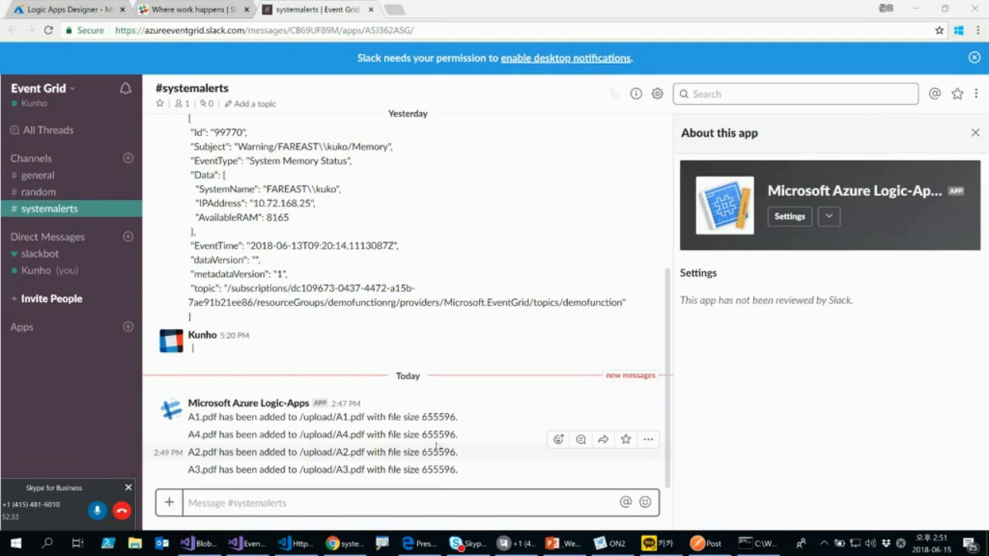
{"action": "left_click", "coordinate": [909, 7]}
Step: Minimize Chrome and select slide 17's FTP, Functions, Blob Storage, Logic Apps and Slack diagram
{"action": "left_click", "coordinate": [910, 8]}
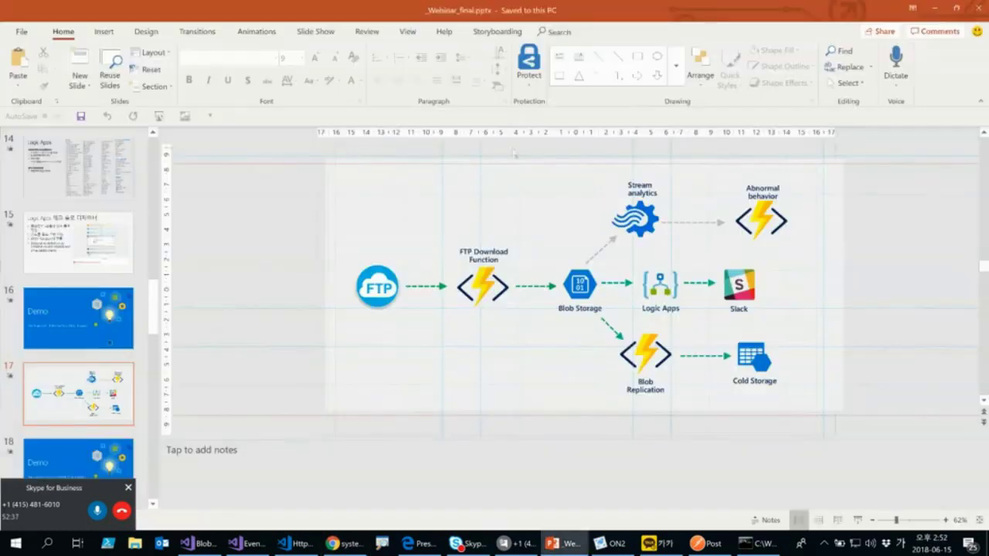
{"action": "left_click", "coordinate": [114, 412]}
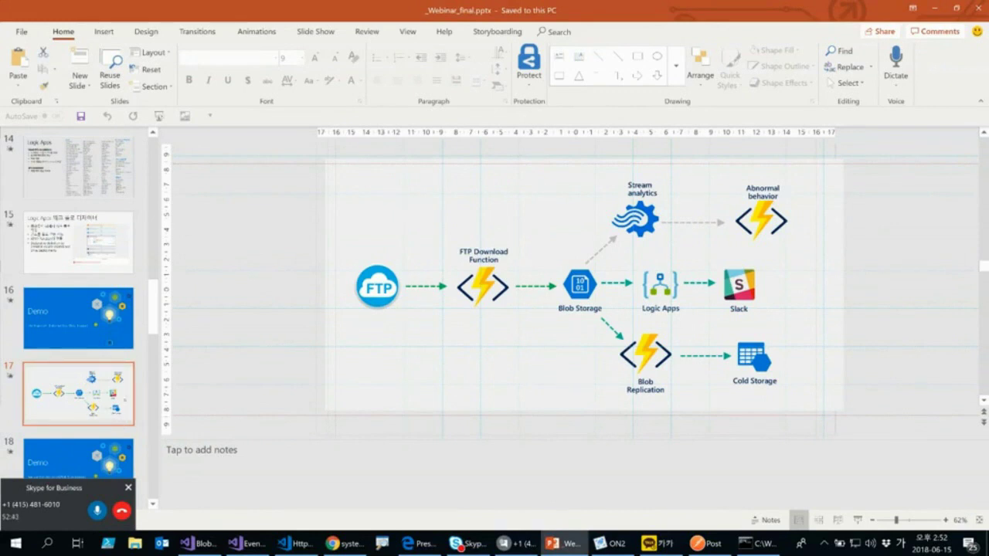